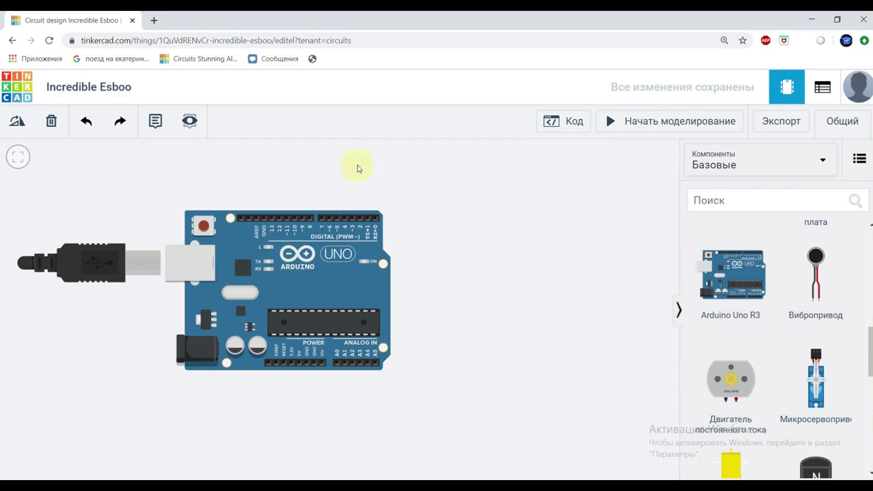
- Shift the Arduino Uno aside to make room and place a small breadboard next to it
drag(328, 292, 275, 292)
scroll(795, 357, down, 7)
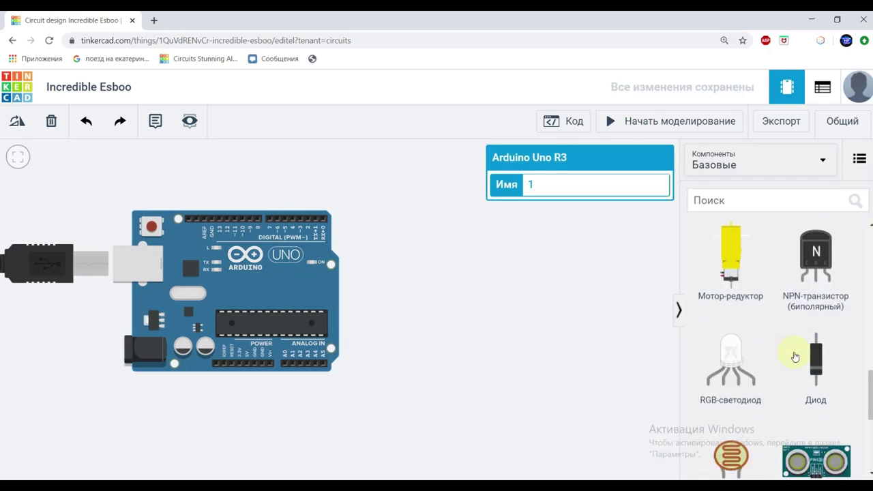
scroll(789, 372, up, 7)
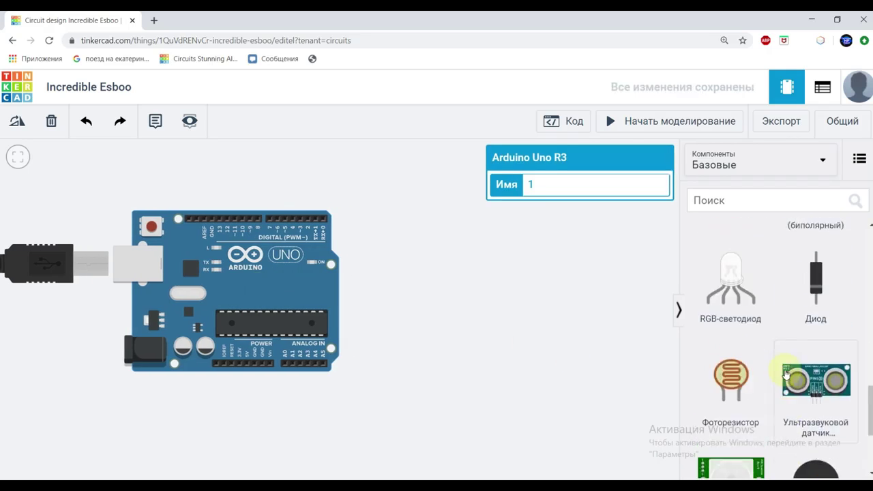
drag(802, 344, 503, 298)
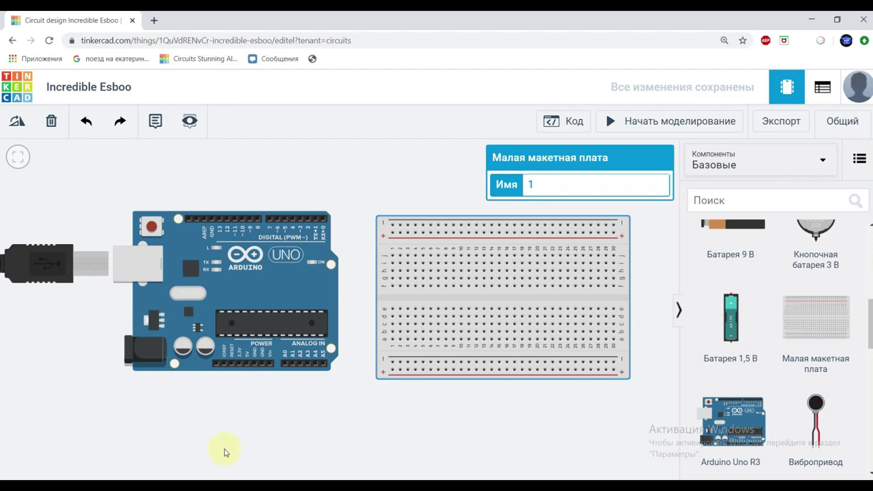
- Wire the Arduino's 5V pin to the breadboard's lower positive rail at column 12, routing it below both boards with square corners
click(246, 366)
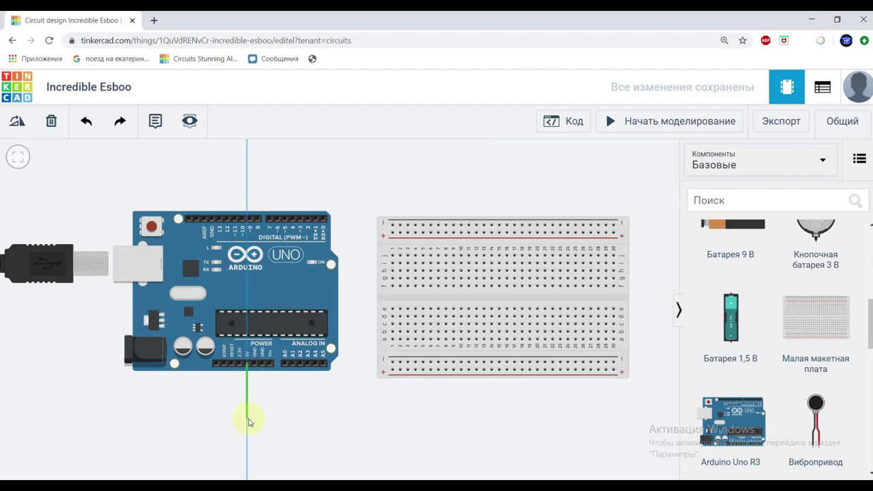
click(248, 419)
click(474, 418)
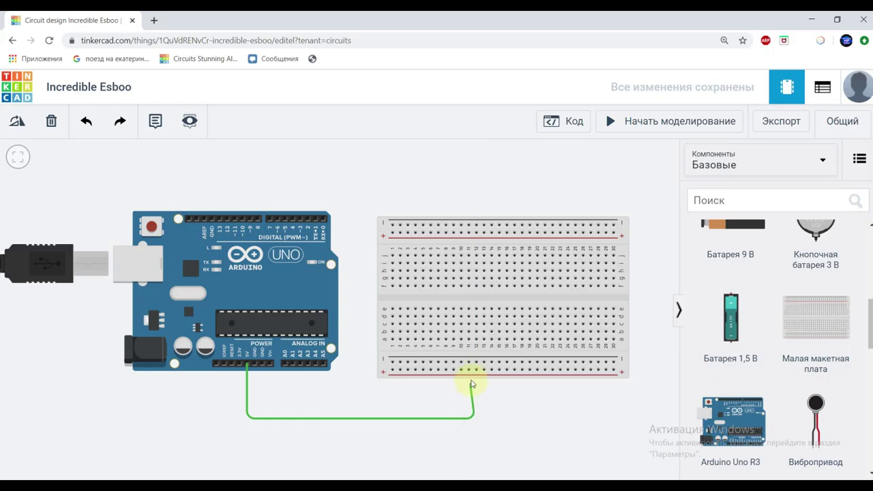
click(476, 370)
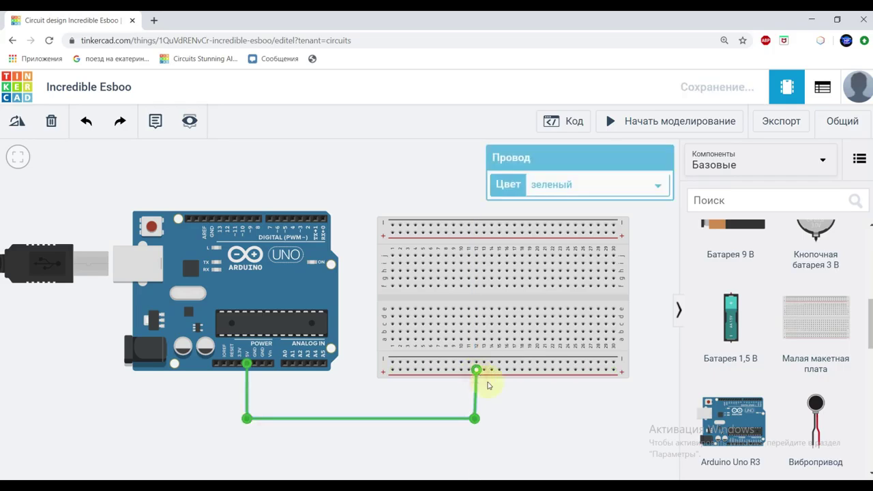
drag(475, 422, 477, 418)
click(494, 441)
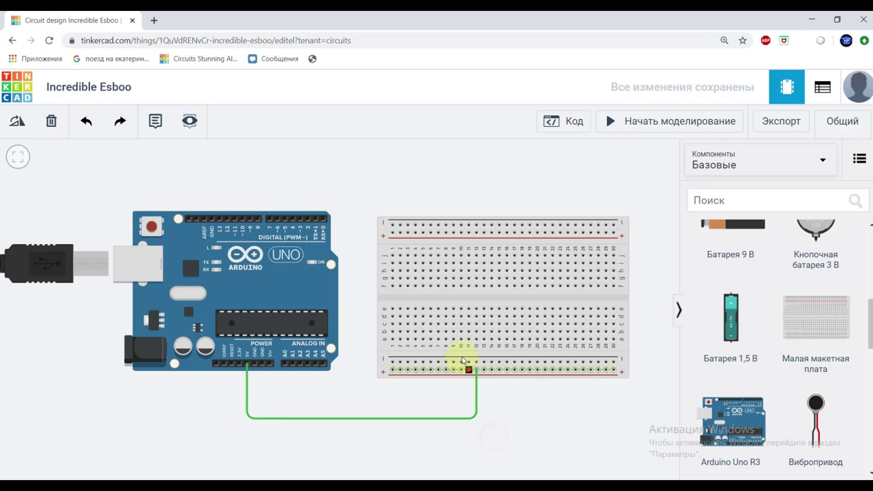
- Wire the first hole of the breadboard's lower negative rail to the second GND pin in the Arduino's POWER header
click(389, 364)
click(362, 367)
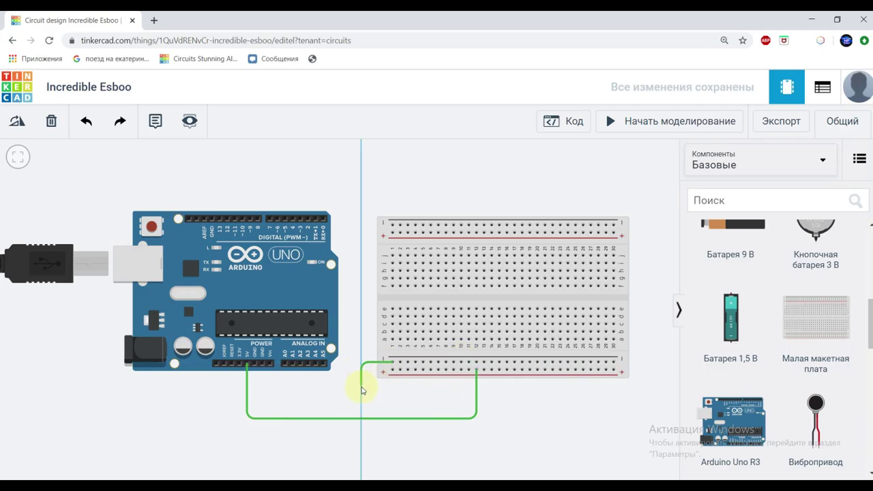
click(362, 389)
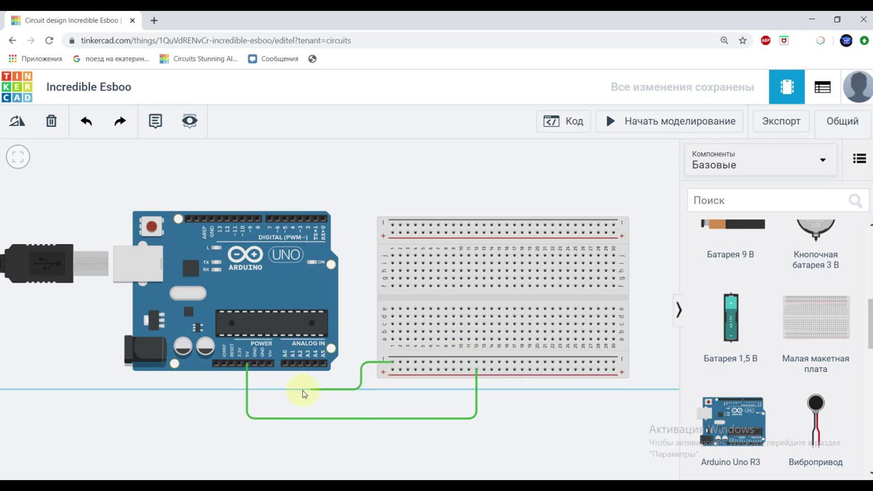
click(263, 392)
click(262, 363)
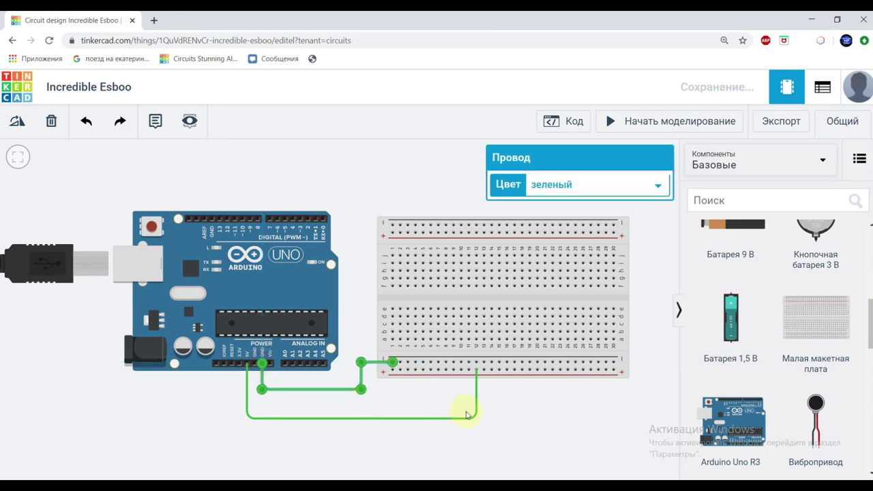
click(572, 445)
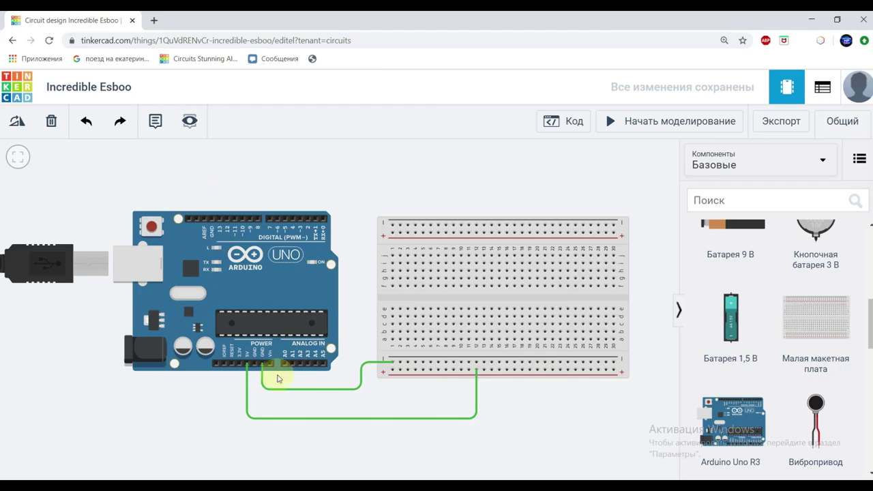
- Delete the wire between the Arduino's 5V pin and the positive rail
click(477, 405)
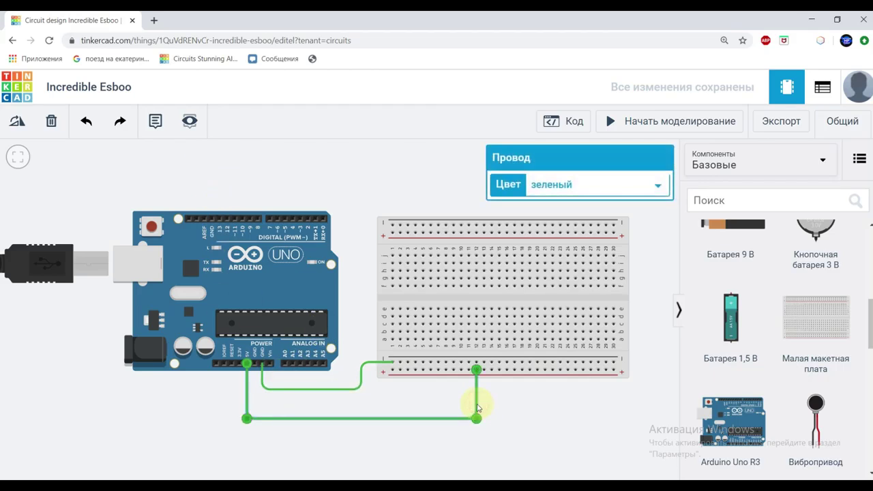
key(Delete)
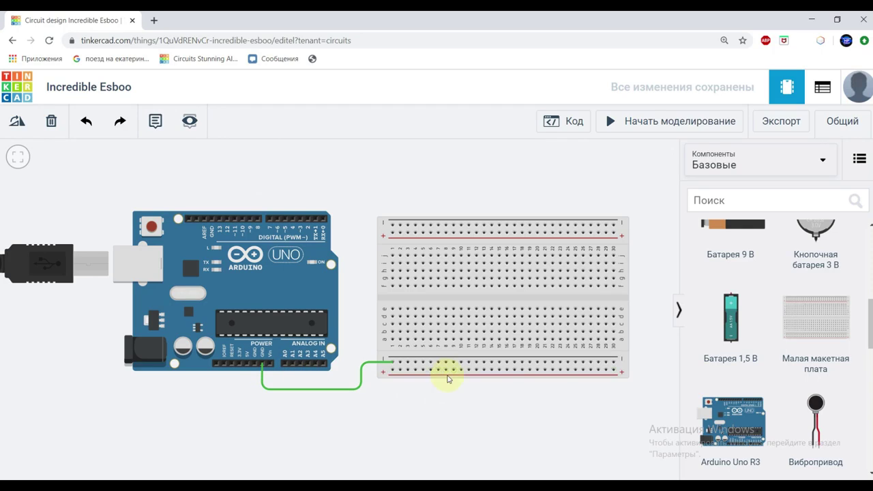
- Place an LED on the breadboard with its legs in columns 9 and 10 of row e, and set its color to blue (Синий)
scroll(773, 361, up, 5)
drag(826, 280, 463, 312)
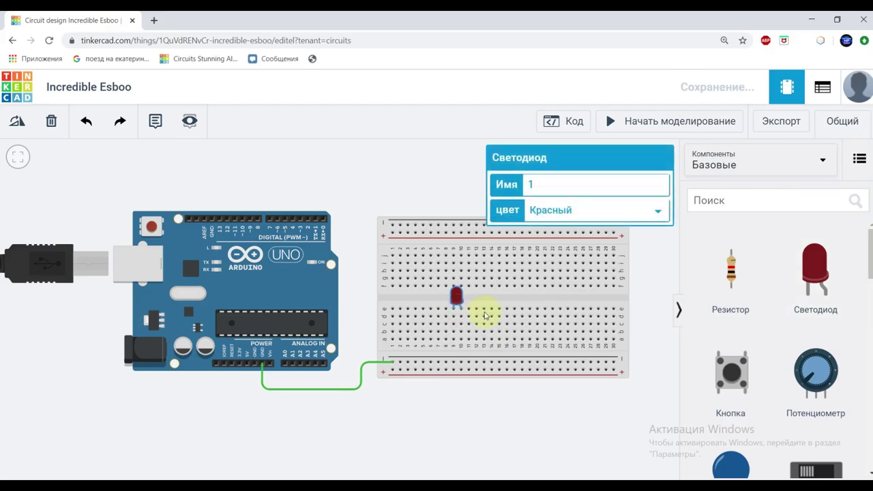
click(577, 212)
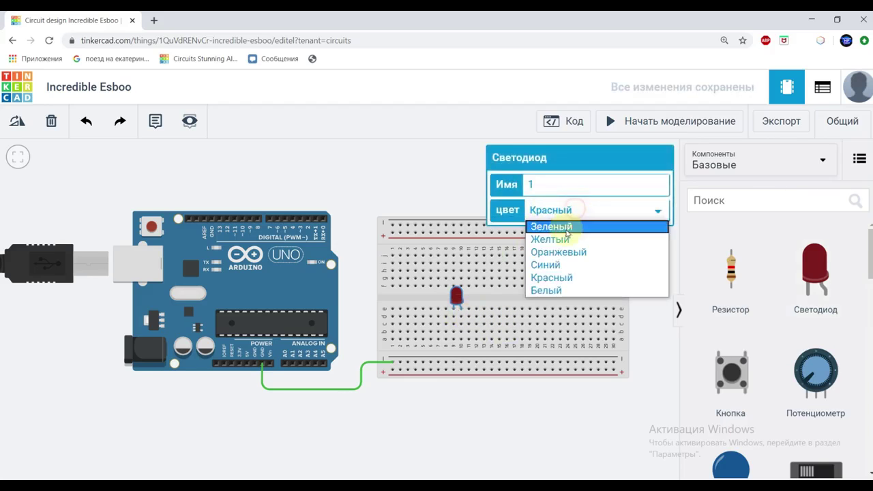
click(556, 264)
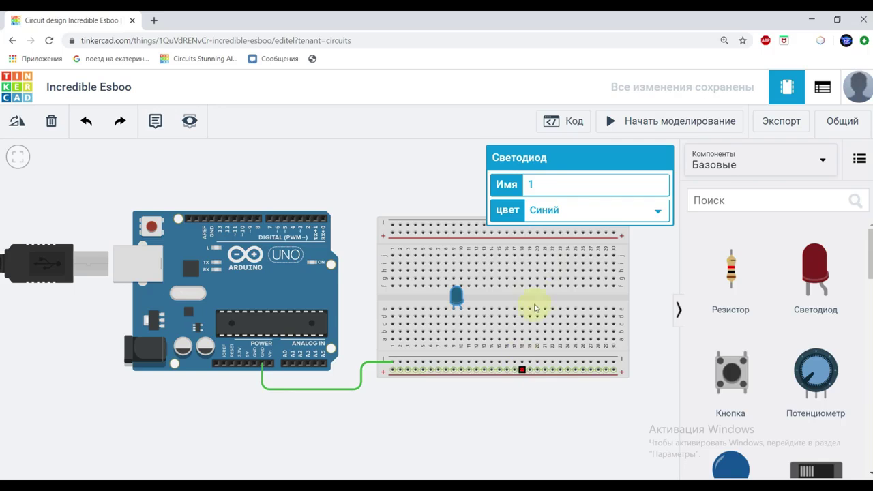
click(525, 408)
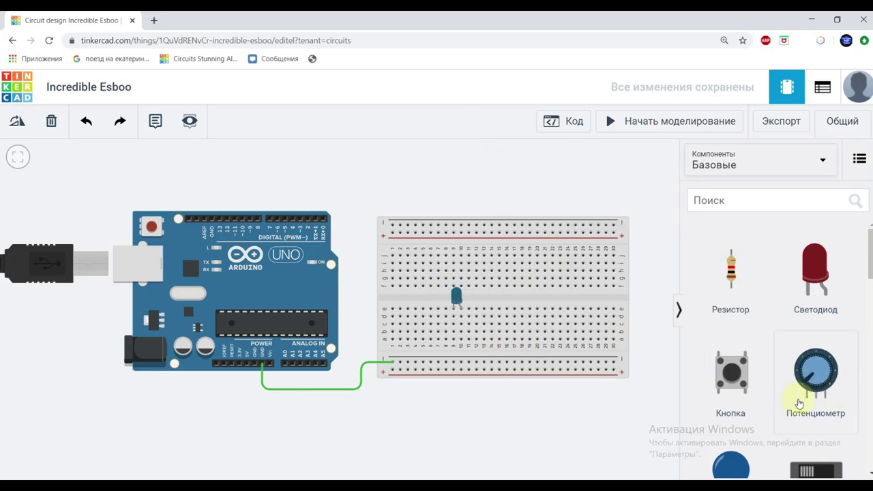
- Place a resistor on the breadboard just below the LED, at column 10
drag(730, 266, 465, 341)
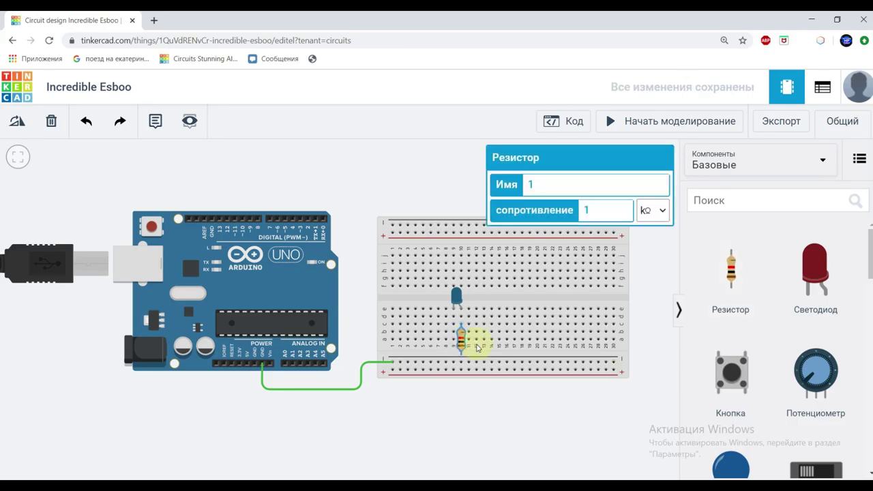
click(461, 355)
click(484, 340)
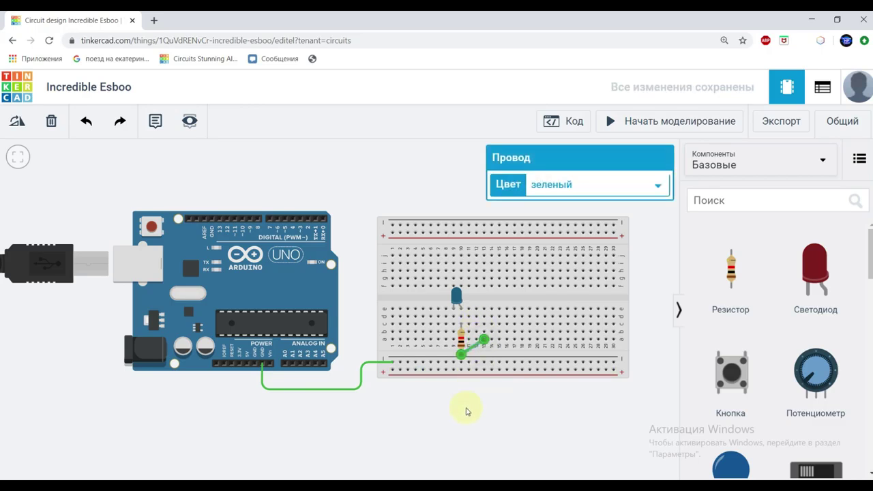
key(Delete)
- Rotate the resistor to horizontal and seat it in row c, spanning columns 10 to 14
click(462, 338)
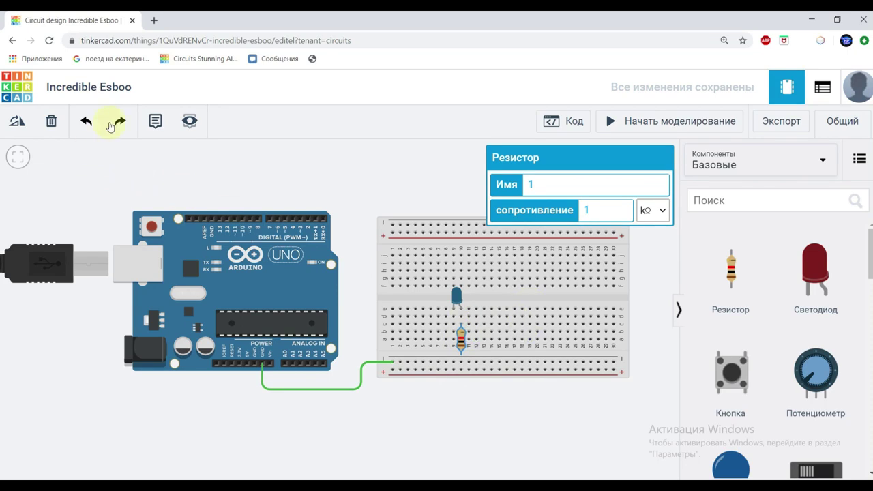
click(18, 125)
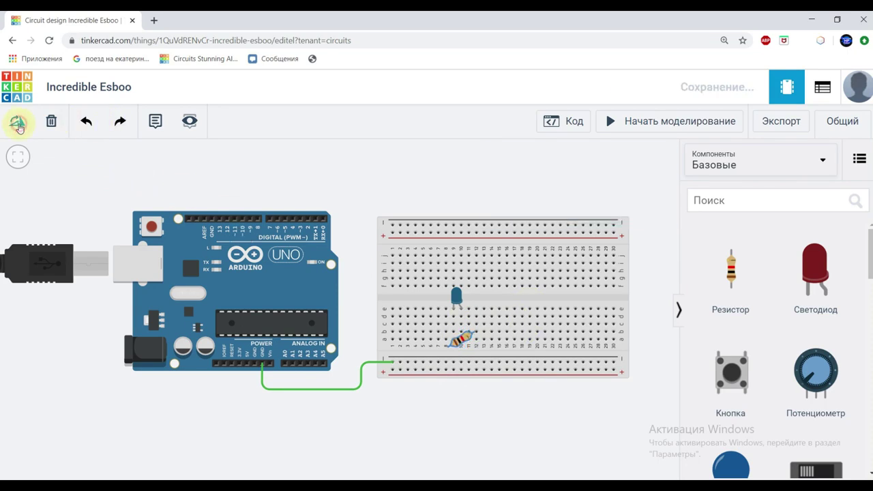
drag(474, 340, 479, 328)
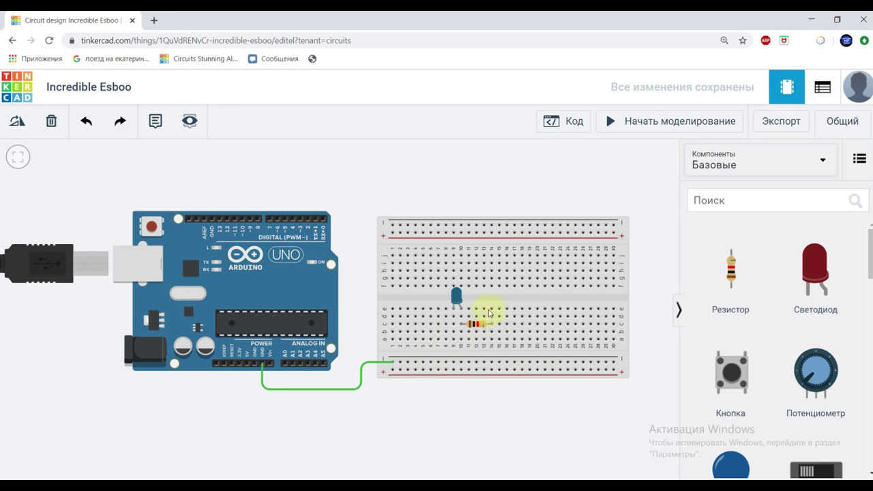
- Wire Arduino digital pin 13 to row d of breadboard column 14, routing the wire above the boards
click(220, 218)
click(219, 181)
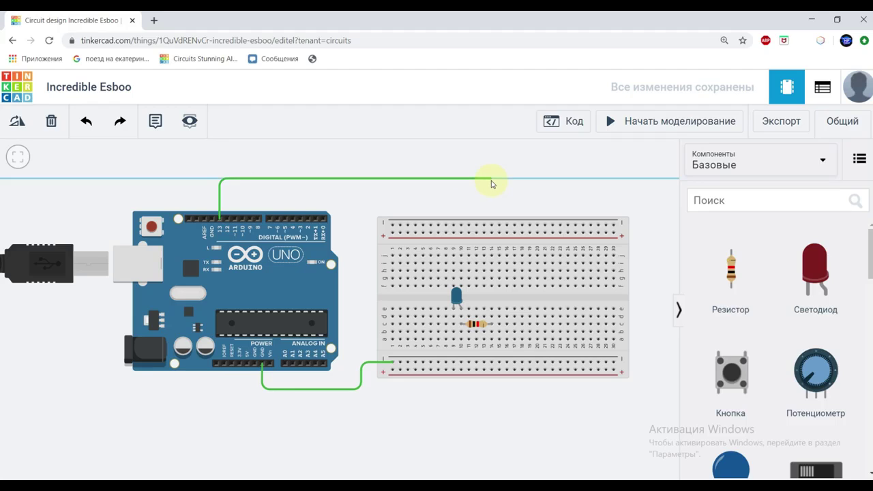
click(491, 180)
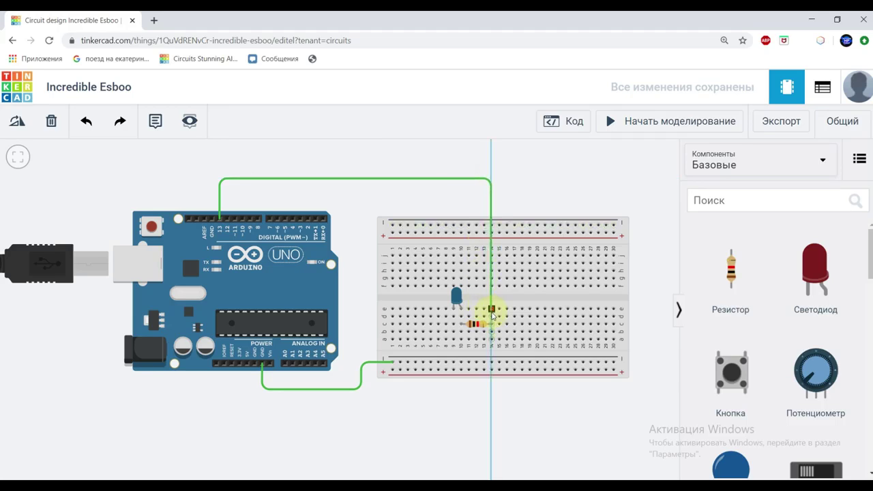
click(491, 318)
click(517, 415)
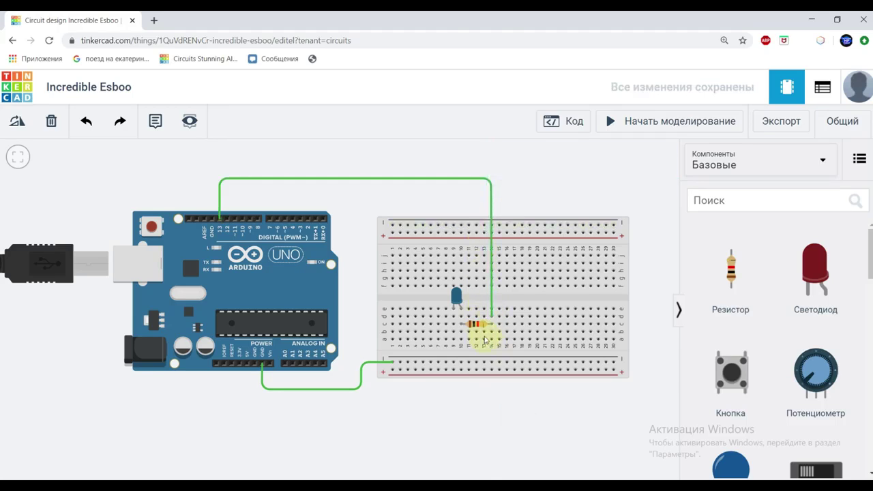
- Change the resistor's resistance value and its unit
click(477, 326)
click(588, 210)
drag(588, 210, 568, 224)
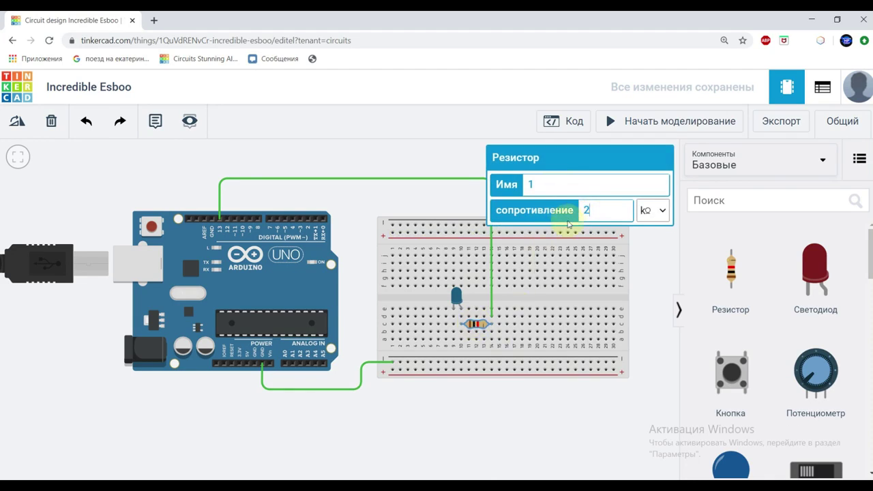
click(650, 209)
click(652, 279)
click(584, 424)
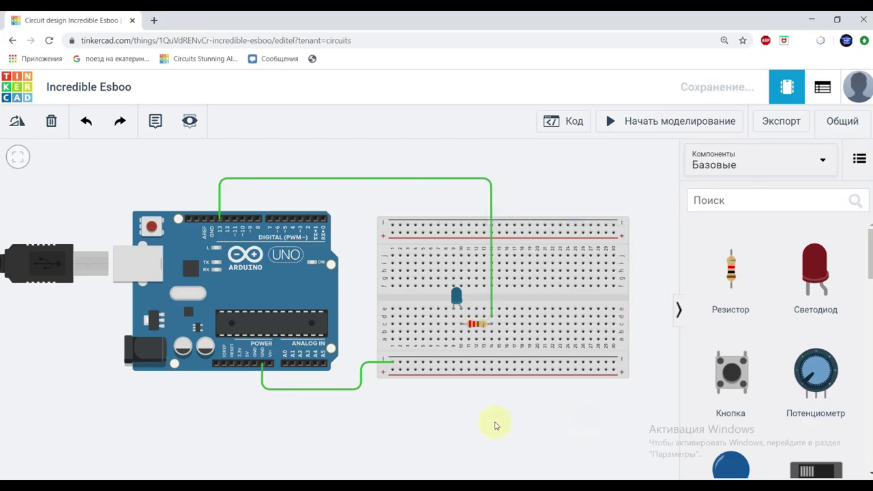
- Wire the lower negative rail to row a of column 9, beneath the LED's first leg
click(454, 362)
click(453, 339)
click(483, 431)
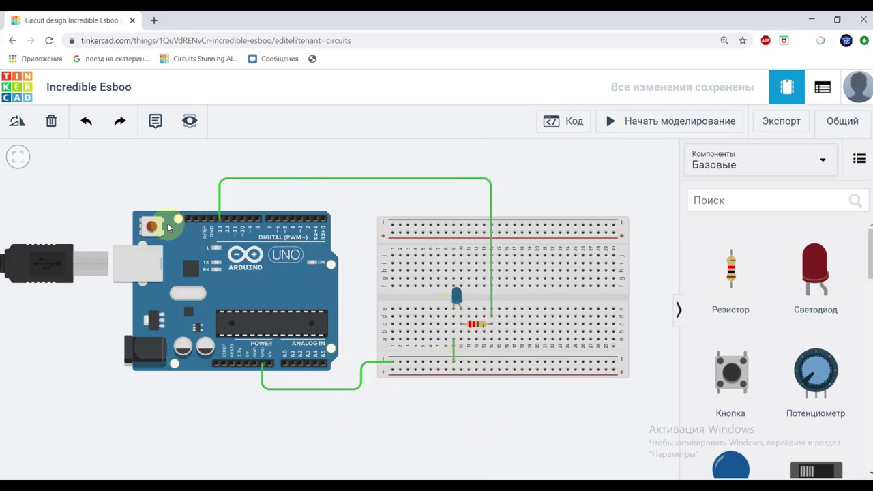
- Run the simulation to check the LED's behavior, and stop it
click(696, 122)
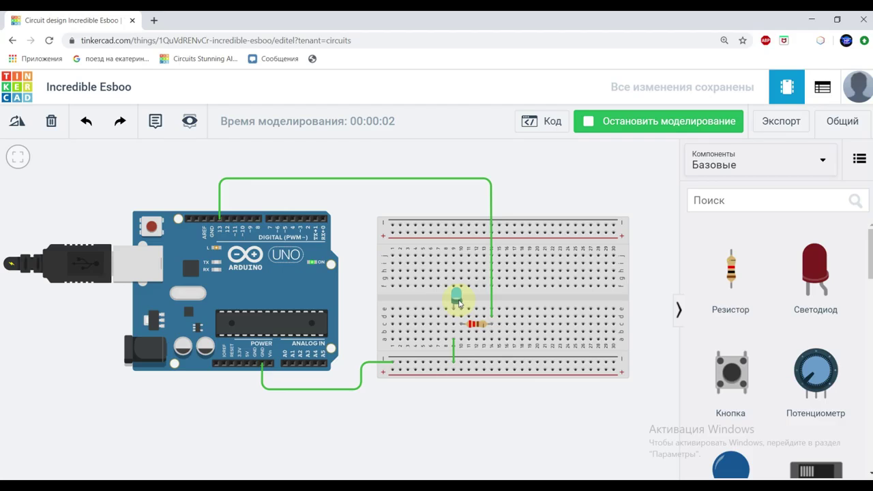
click(610, 121)
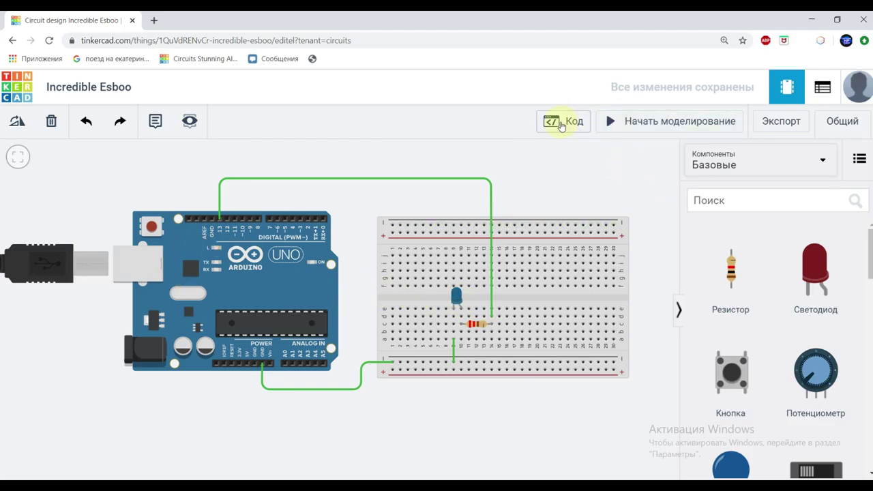
- Open the code editor and switch it from blocks to text only, accepting the loss of the blocks
click(561, 124)
click(530, 155)
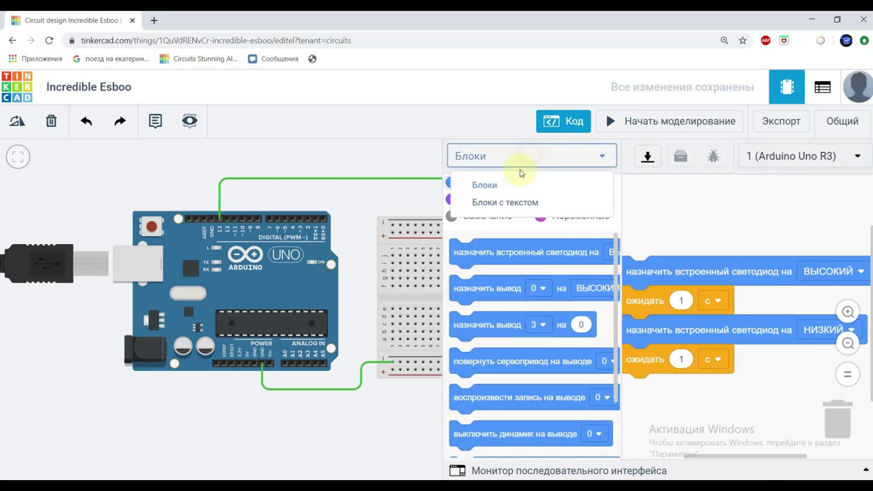
click(495, 219)
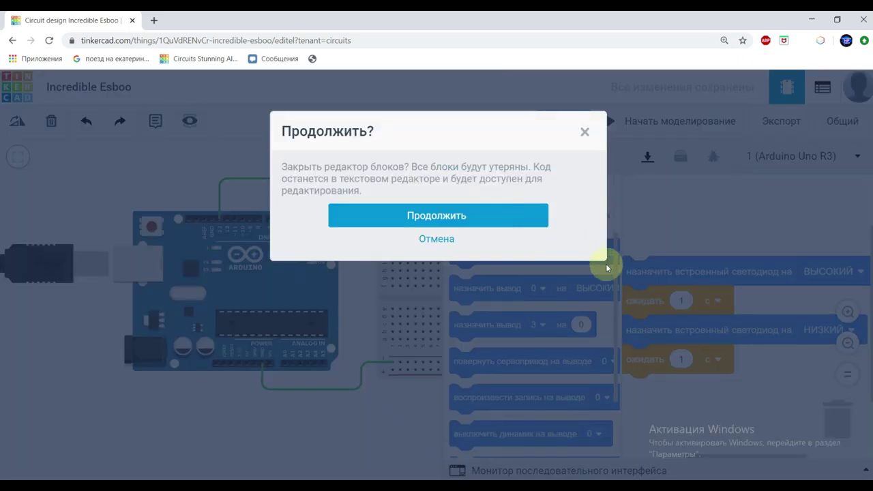
click(464, 219)
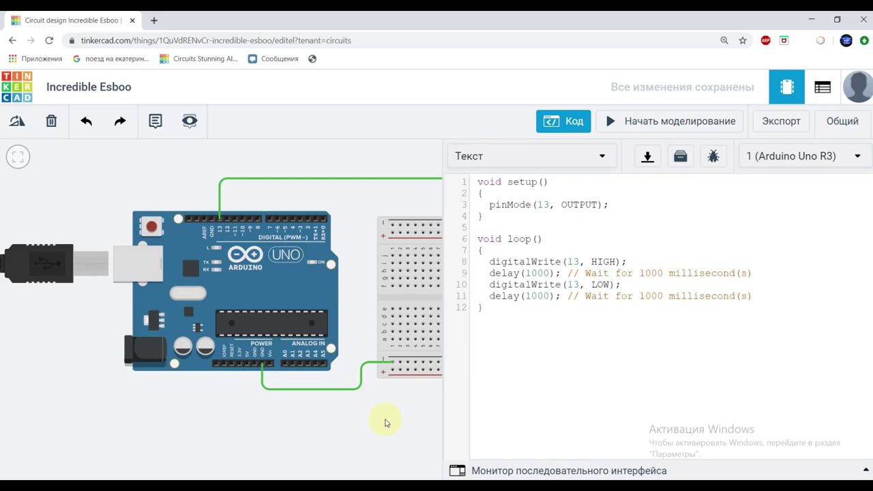
scroll(385, 423, down, 2)
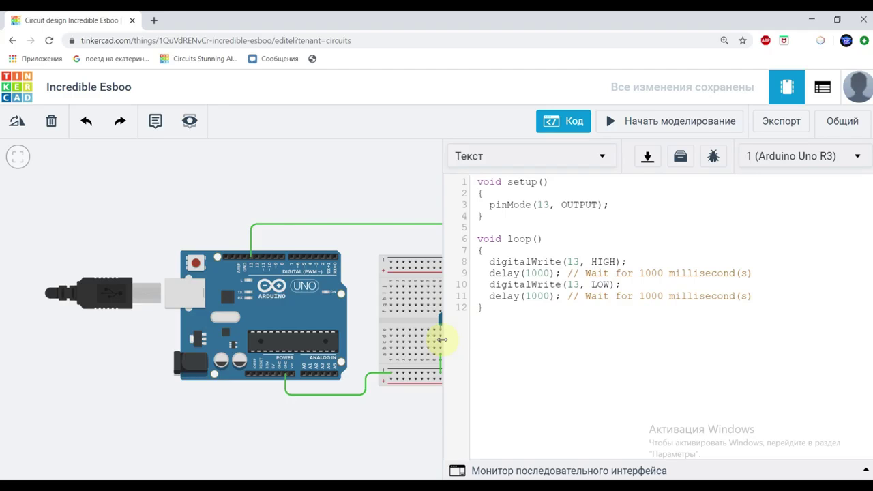
scroll(415, 421, down, 1)
drag(415, 421, 289, 400)
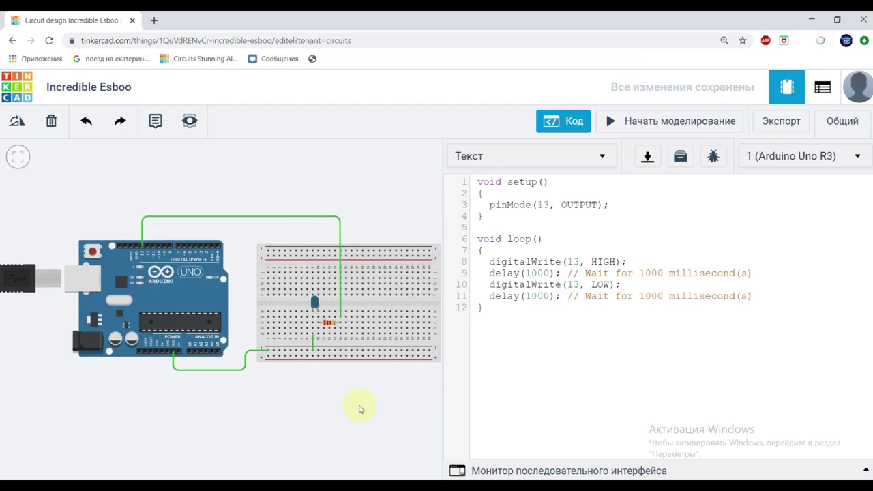
- Examine the program's two functions, focusing on setup and its pinMode line
scroll(360, 410, down, 1)
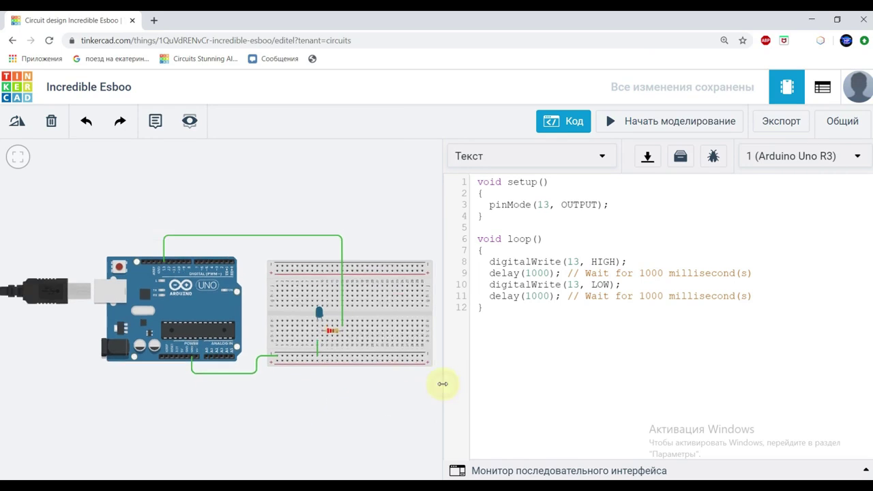
click(531, 296)
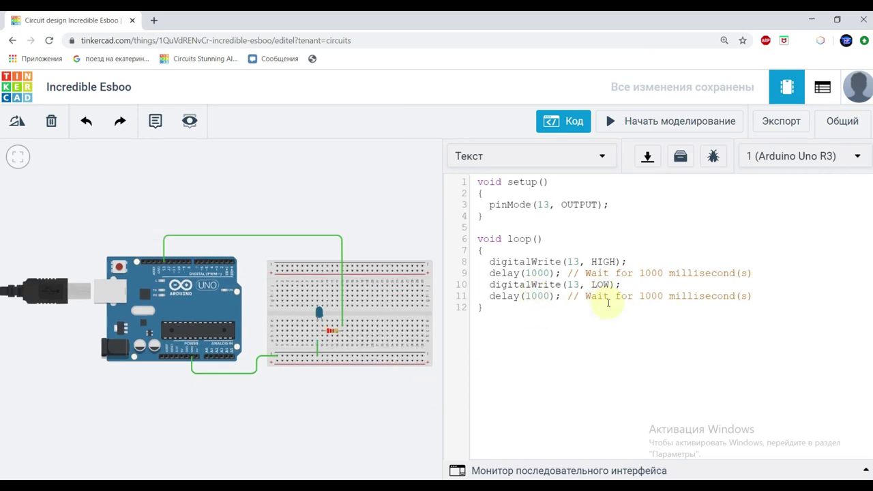
drag(484, 216, 526, 346)
click(481, 183)
click(596, 354)
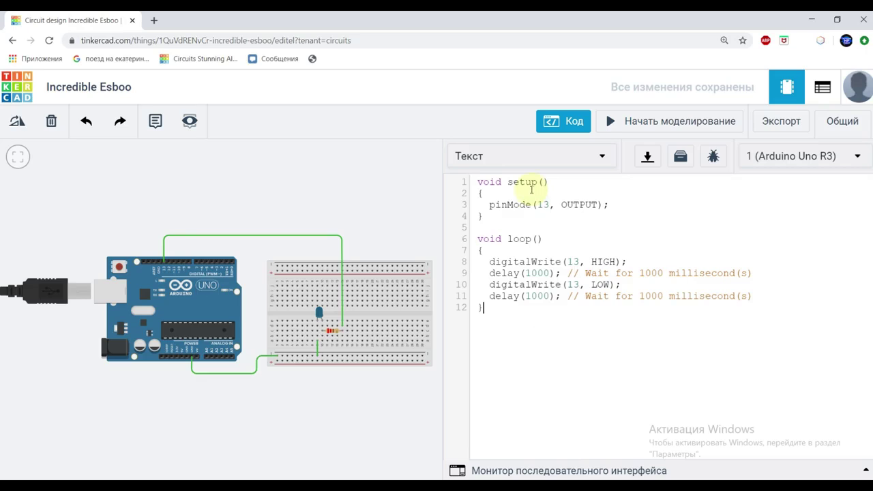
drag(479, 181, 566, 217)
click(484, 196)
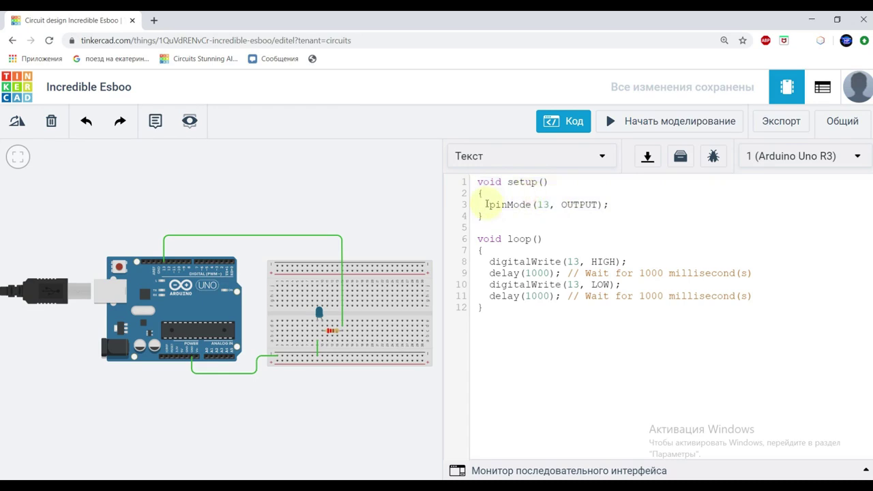
click(480, 194)
drag(485, 204, 607, 204)
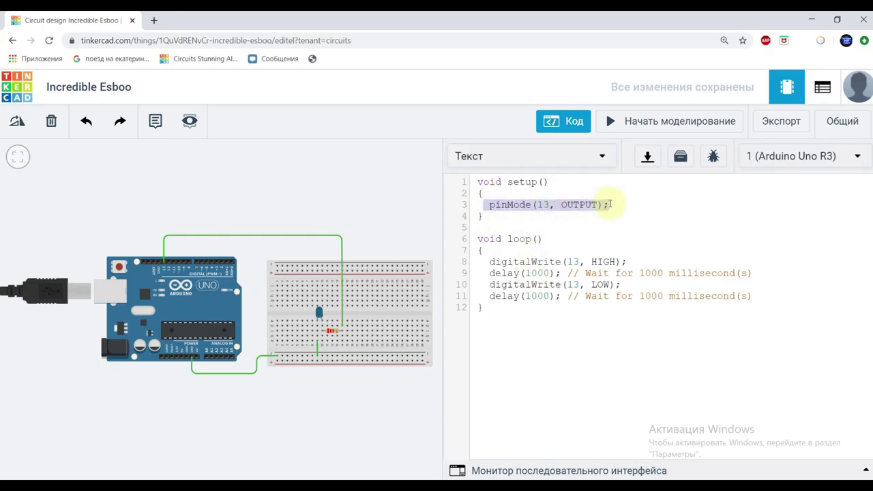
- Search the web for the word "loop" in a new browser tab, and return to the circuit's code
double_click(508, 239)
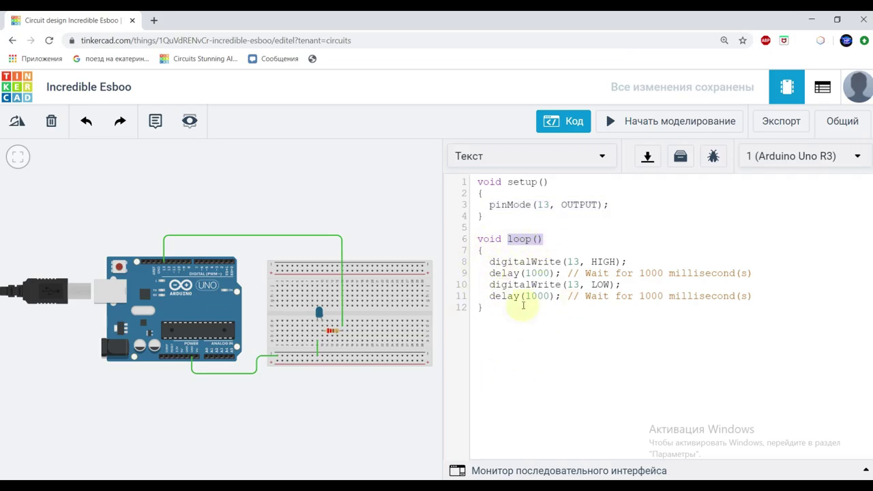
click(154, 21)
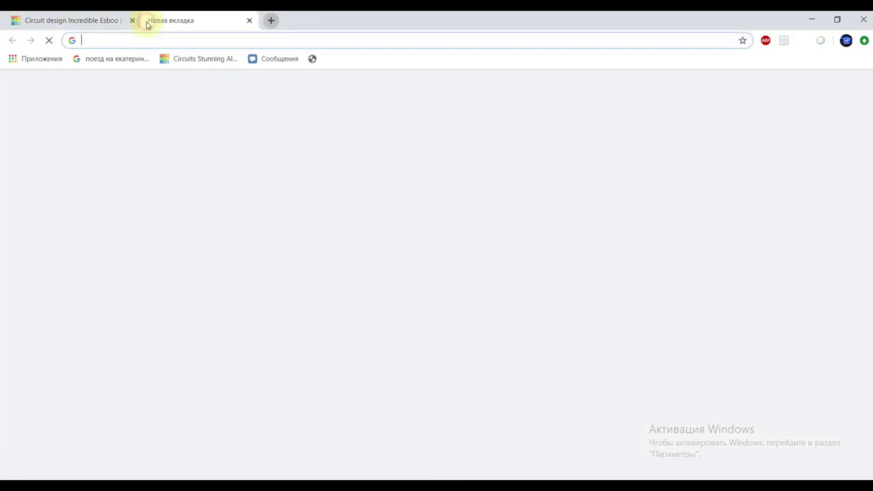
text(loop)
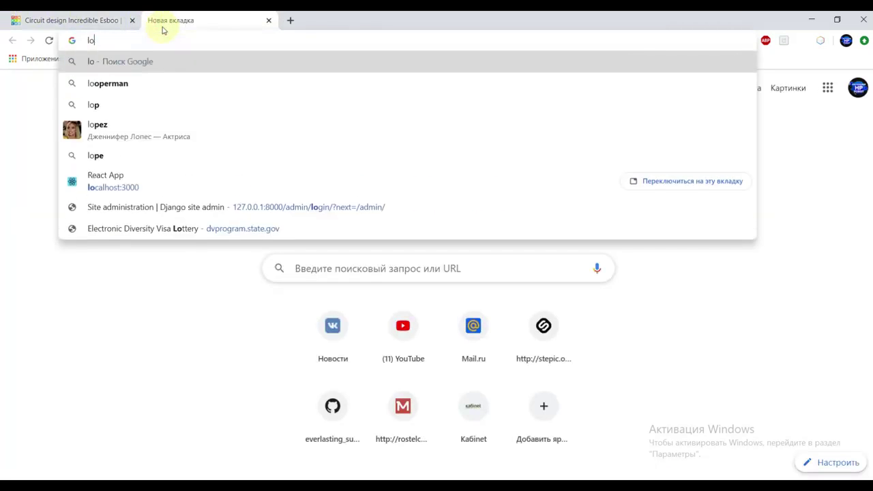
key(Return)
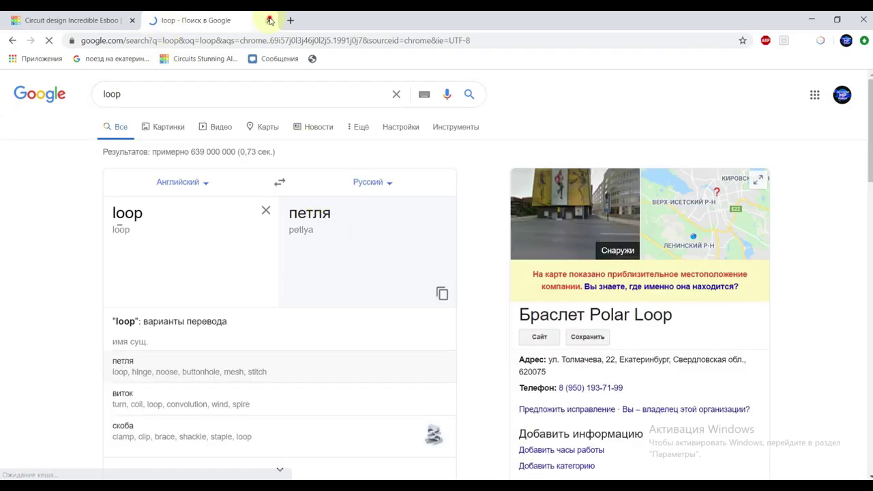
key(ctrl+w)
- Examine the body of the loop function with its digitalWrite and delay lines
click(561, 250)
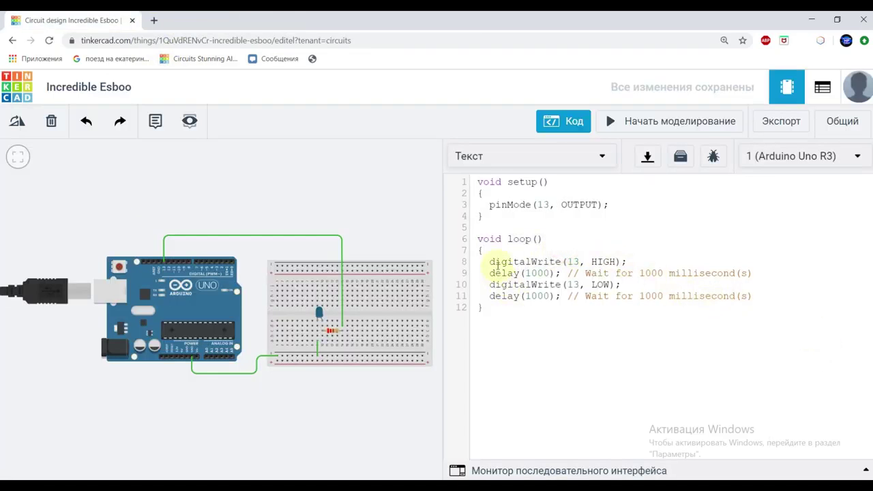
drag(489, 260, 752, 296)
click(686, 307)
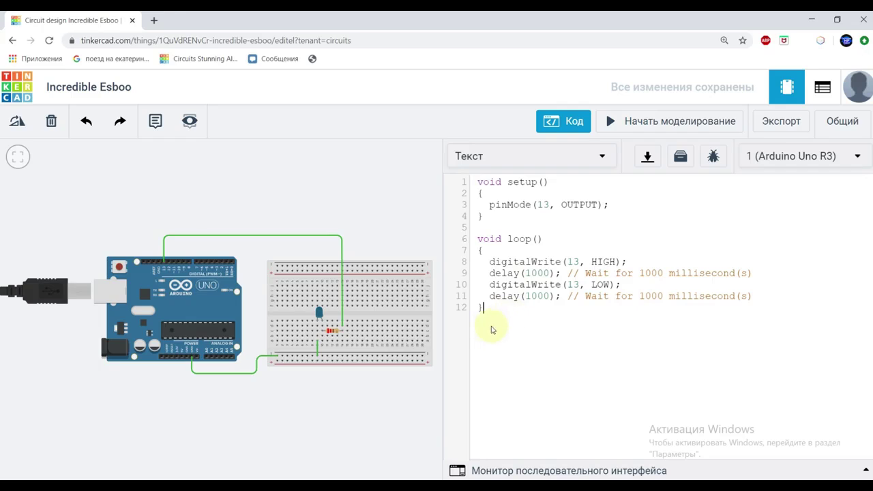
click(490, 248)
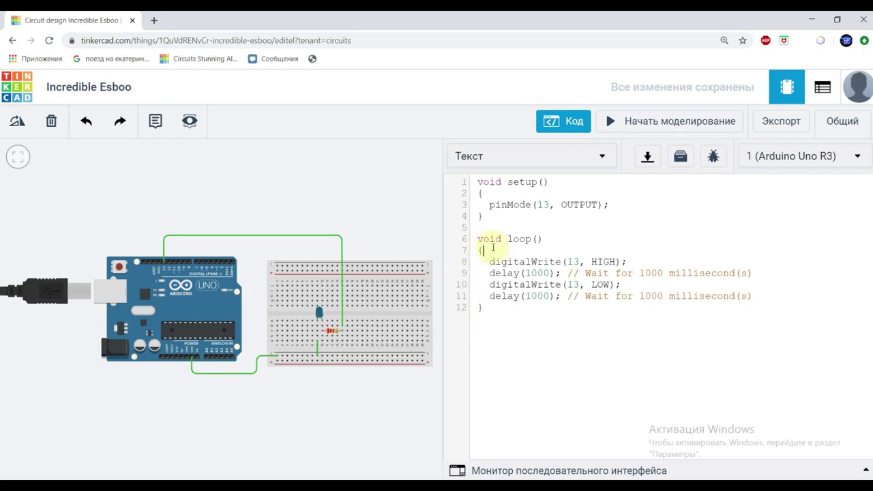
drag(489, 247, 658, 298)
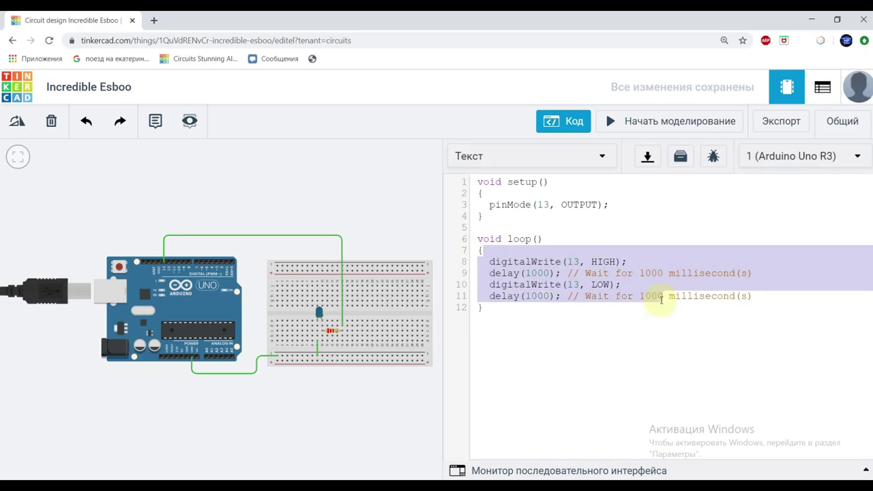
click(491, 316)
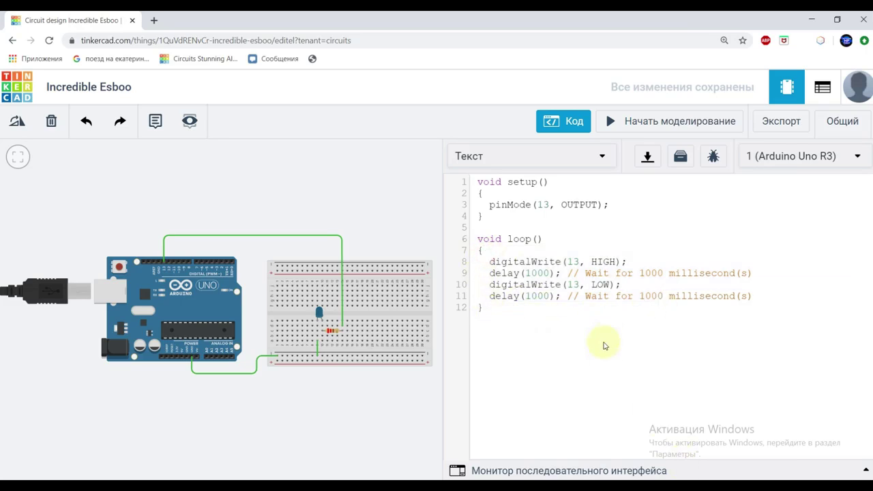
drag(487, 252, 756, 297)
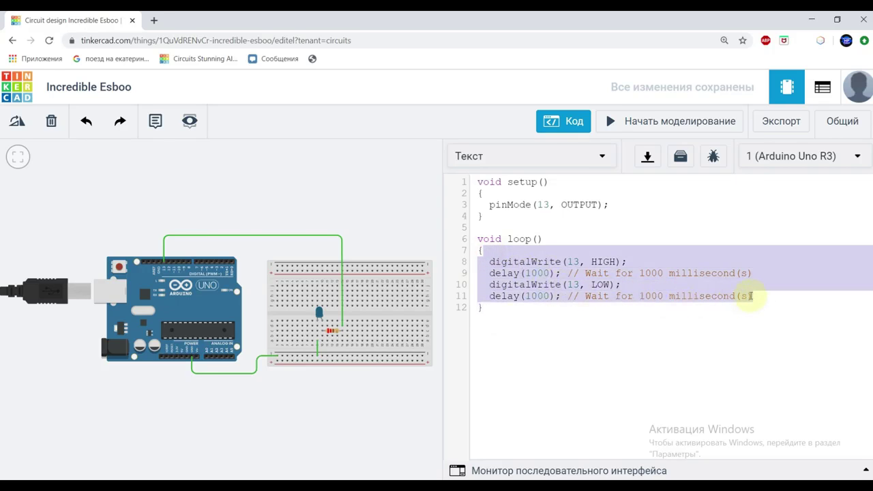
click(672, 284)
- Examine the pin number and mode arguments of the pinMode call in setup
click(556, 205)
drag(483, 205, 600, 205)
click(537, 204)
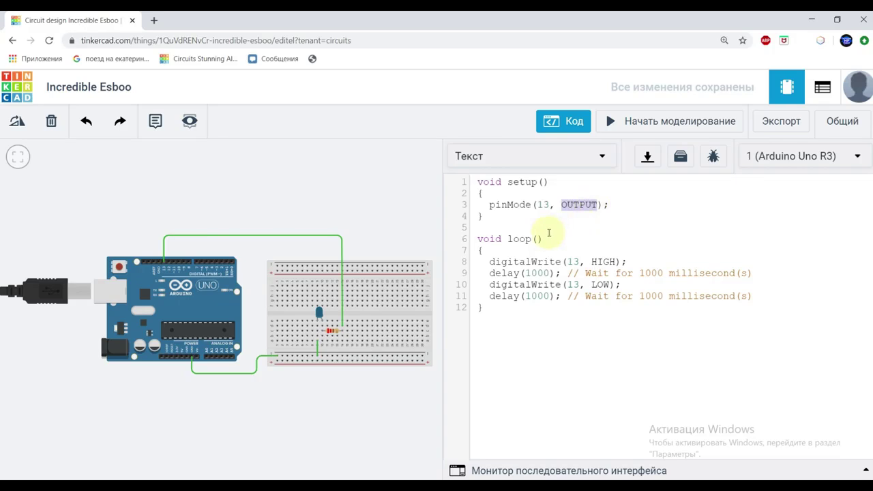
- Try INPUT as the mode of pin 13 in the pinMode call, and restore OUTPUT
click(555, 205)
drag(562, 205, 573, 205)
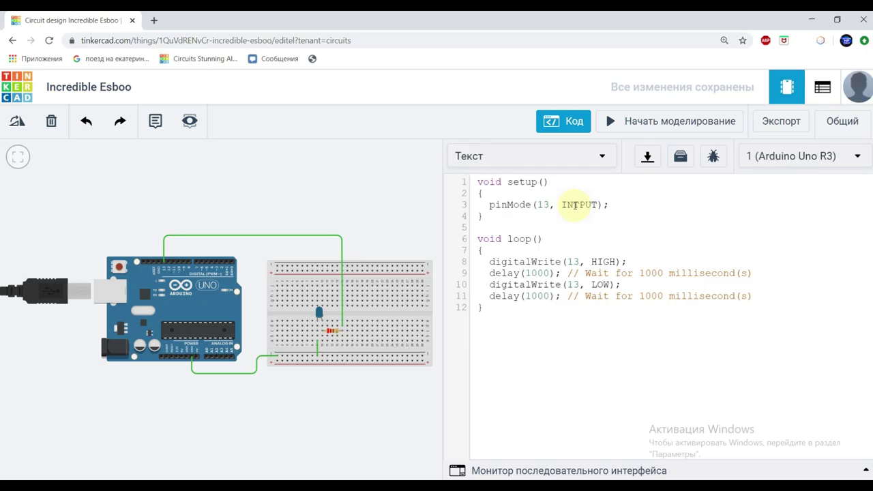
text(IN)
key(Delete)
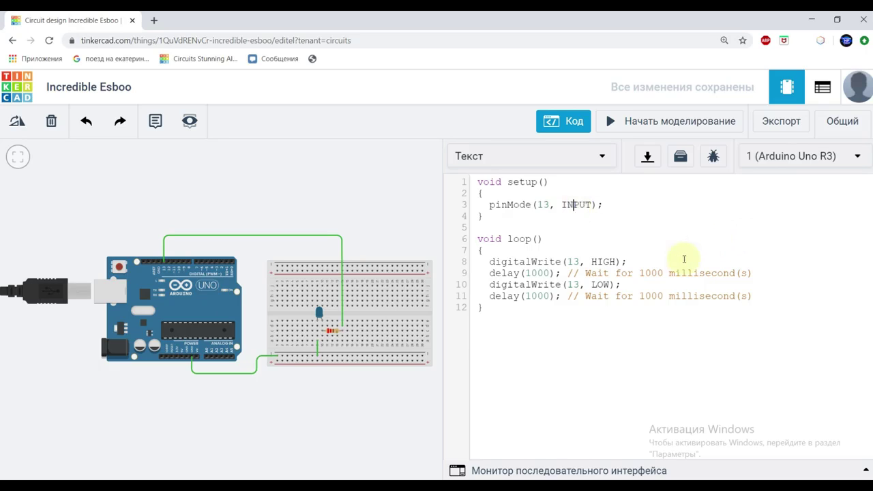
key(BackSpace)
key(BackSpace)
text(OUT)
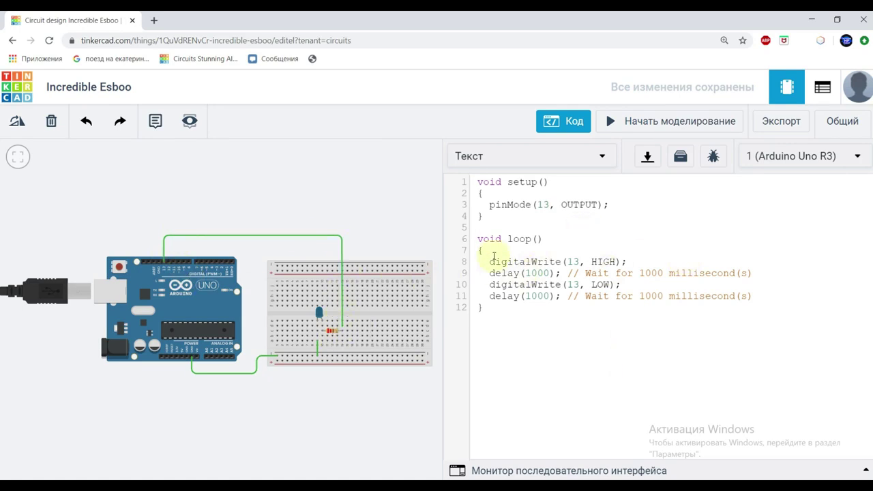
- Examine the first digitalWrite call in loop, including its pin number and HIGH argument
drag(489, 261, 563, 261)
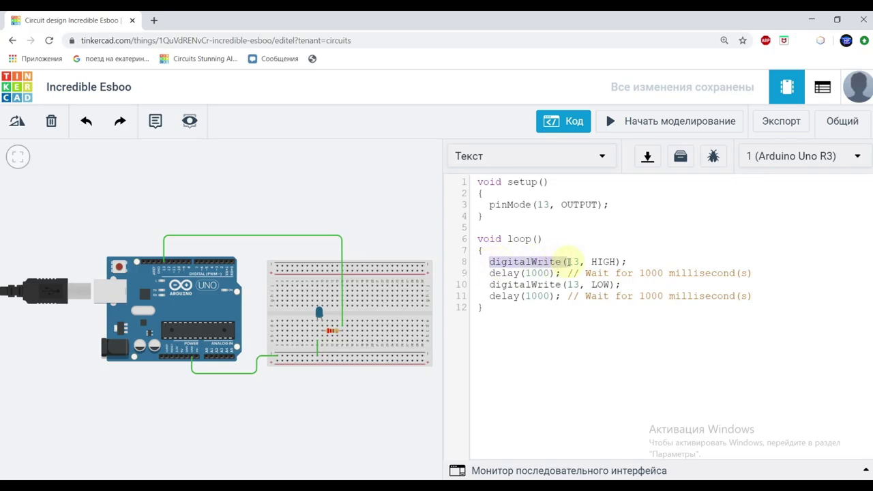
click(565, 261)
double_click(572, 262)
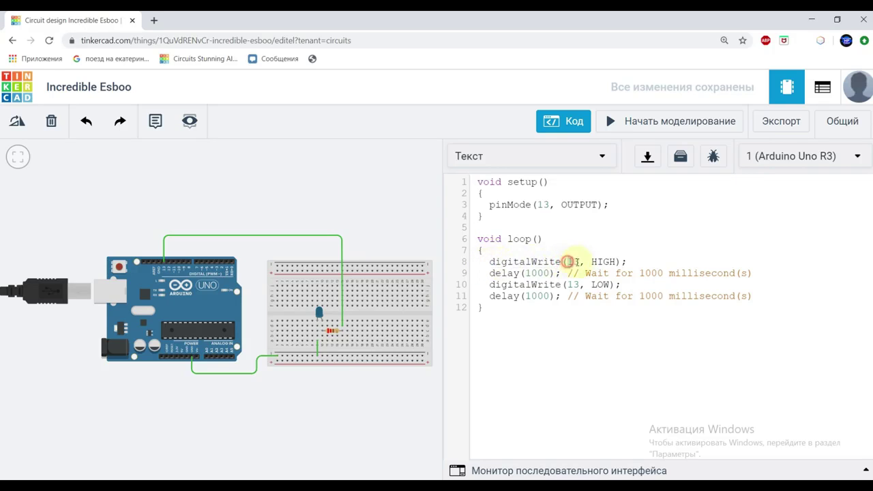
double_click(604, 261)
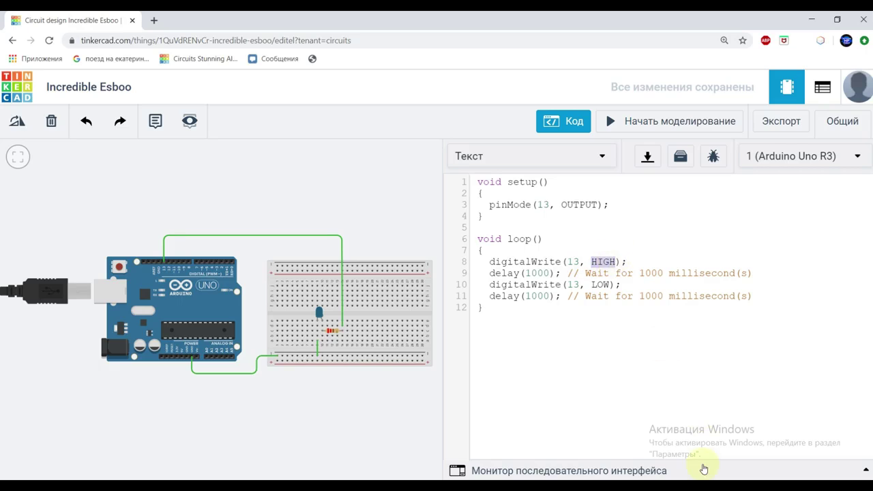
click(634, 260)
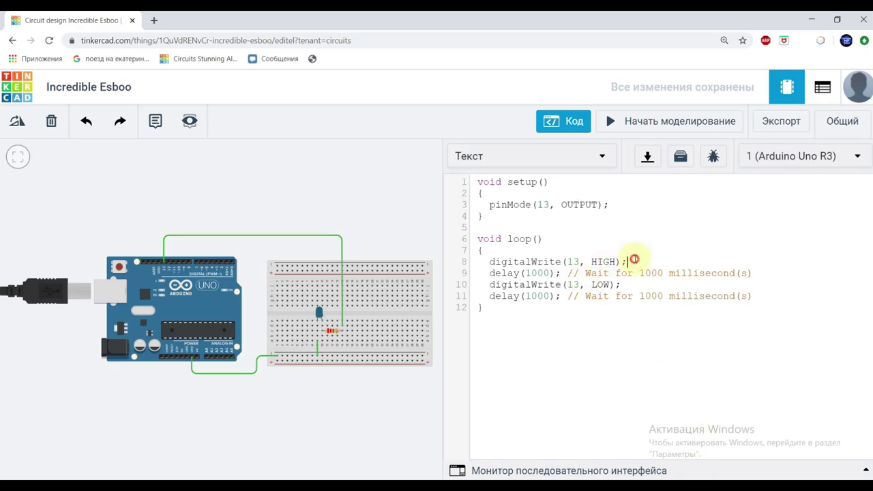